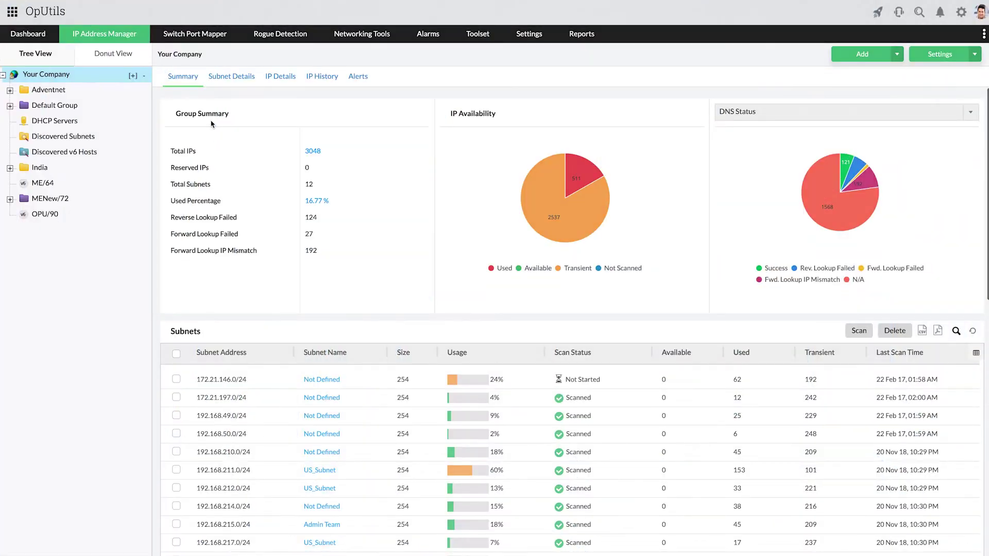
Preview the IPv6 subnet form, dismiss it, and switch to the donut view of all IPs.
left_click(896, 55)
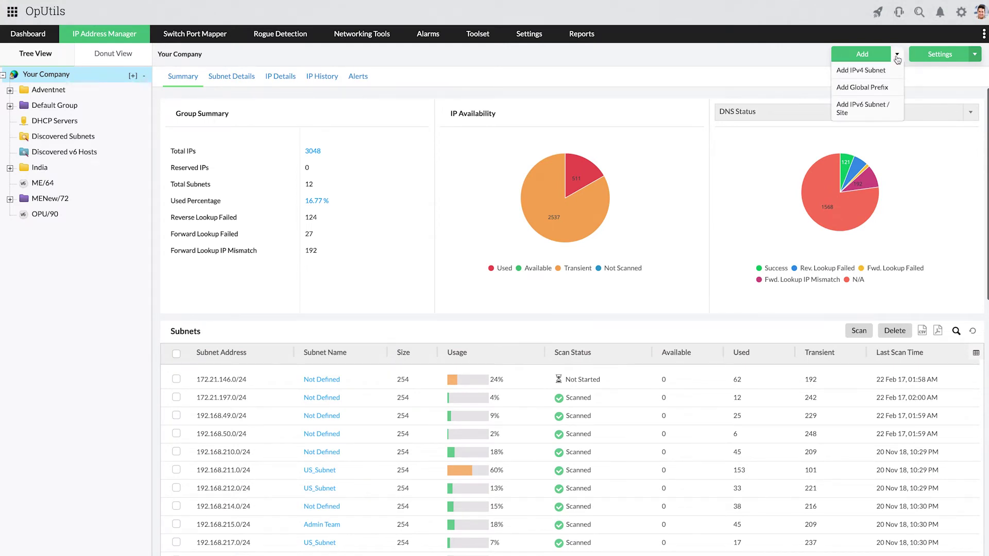
left_click(886, 107)
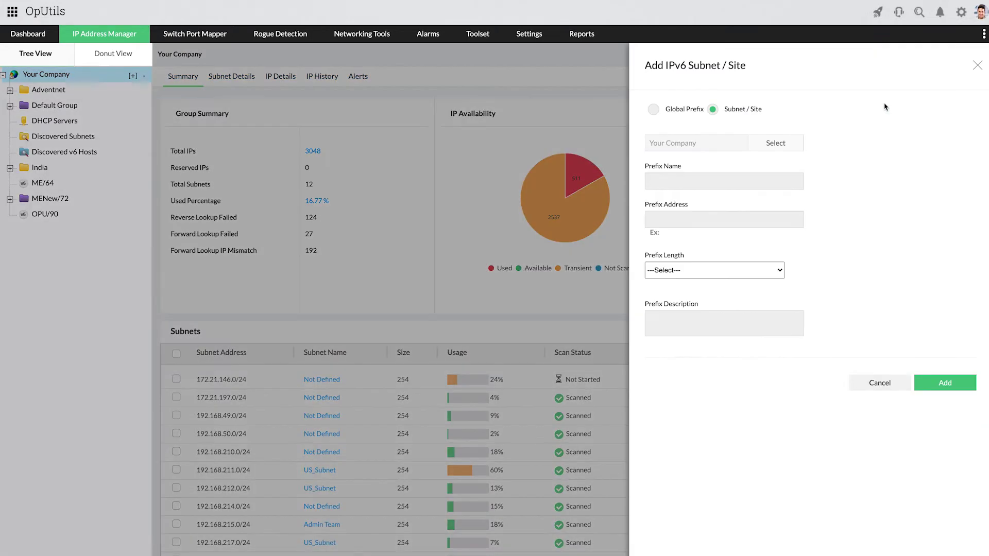
left_click(977, 67)
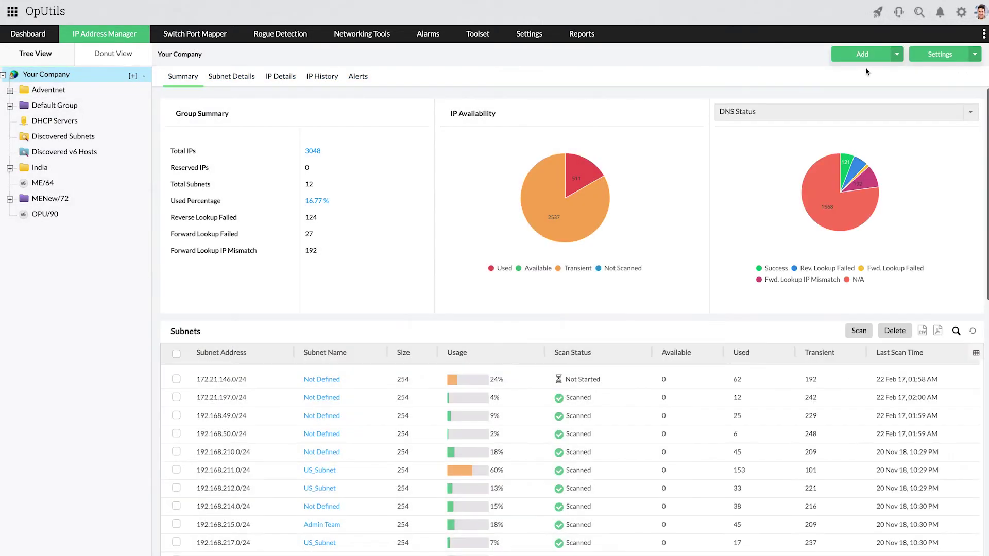
left_click(98, 59)
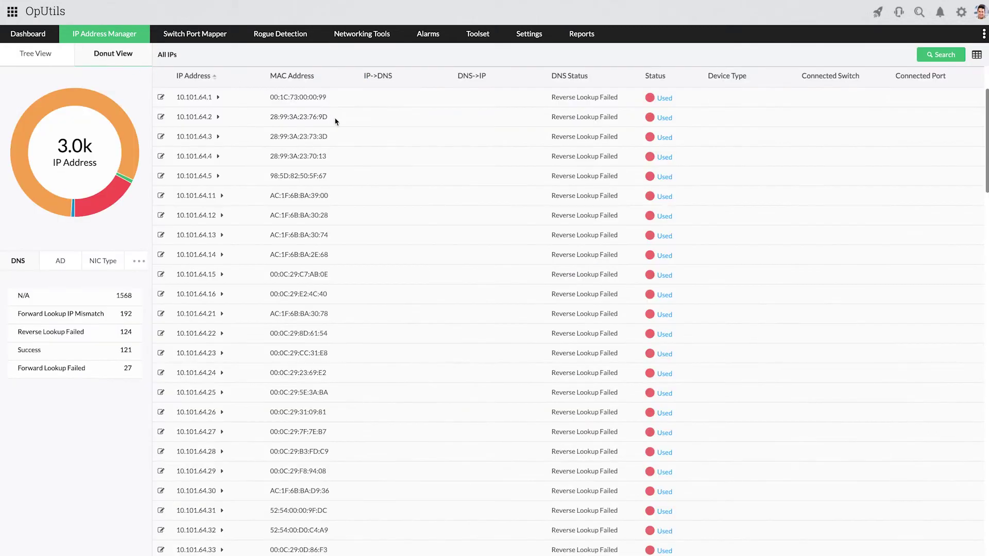
scroll(353, 157, "down", 3)
scroll(353, 157, "down", 3)
scroll(354, 156, "down", 3)
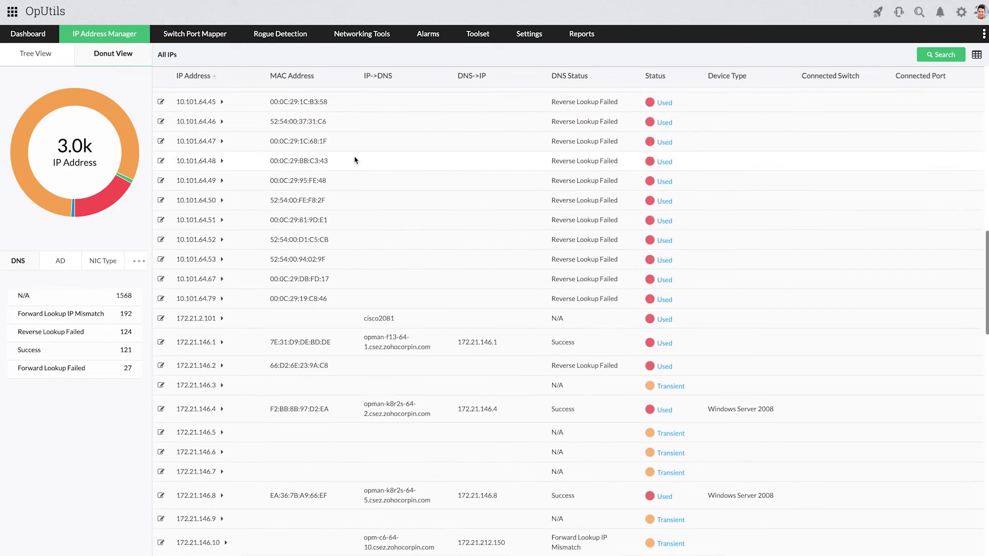
scroll(355, 160, "down", 1)
scroll(355, 160, "down", 1)
scroll(355, 160, "down", 1)
scroll(355, 160, "down", 1)
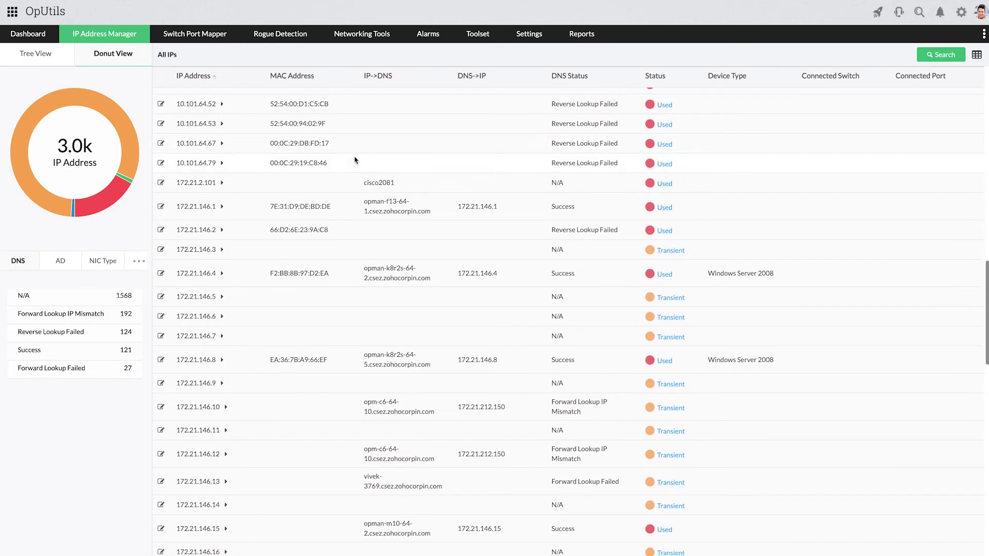
scroll(355, 161, "down", 2)
scroll(355, 159, "down", 1)
scroll(355, 161, "down", 1)
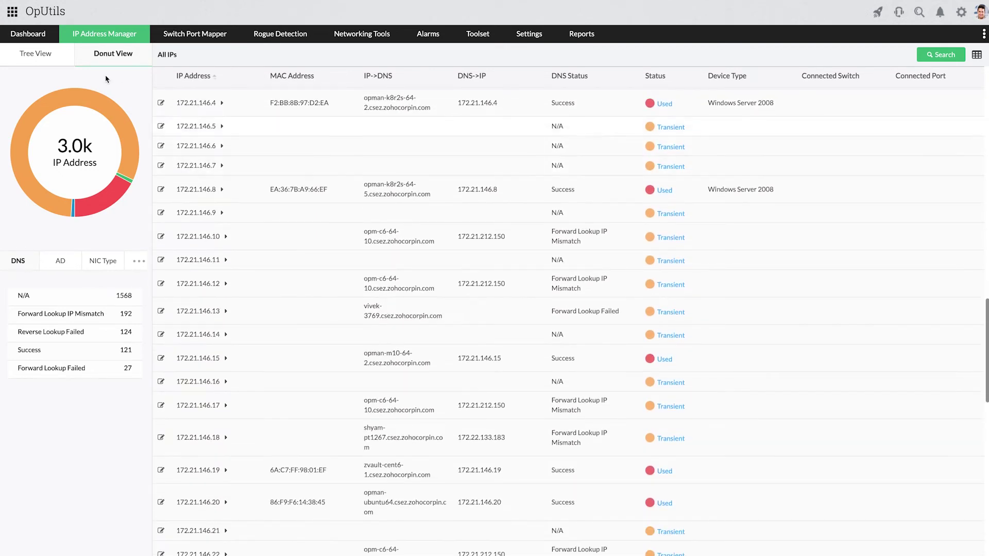
Back in the group tree, expand Adventnet and ME and show the Subnet Details usage chart.
left_click(28, 57)
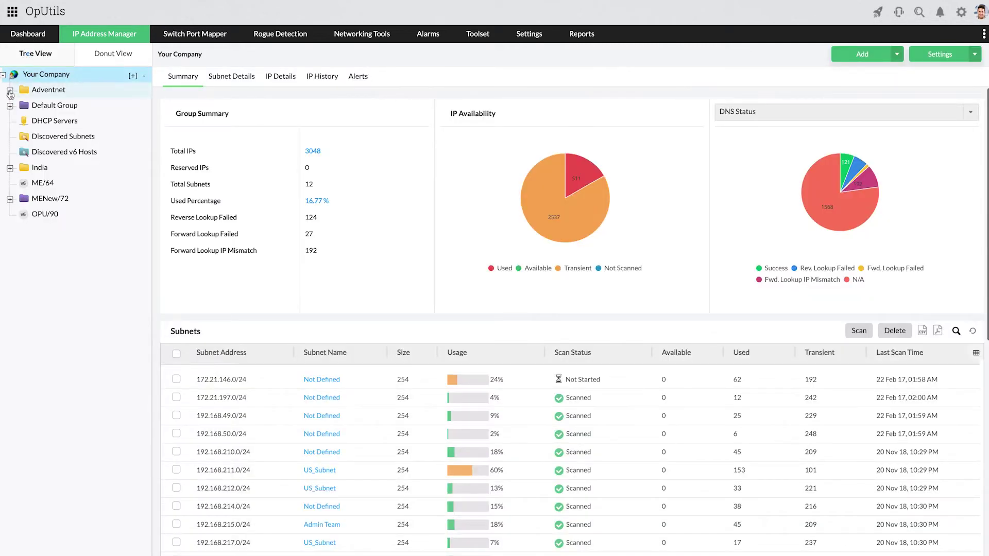
left_click(11, 91)
left_click(22, 184)
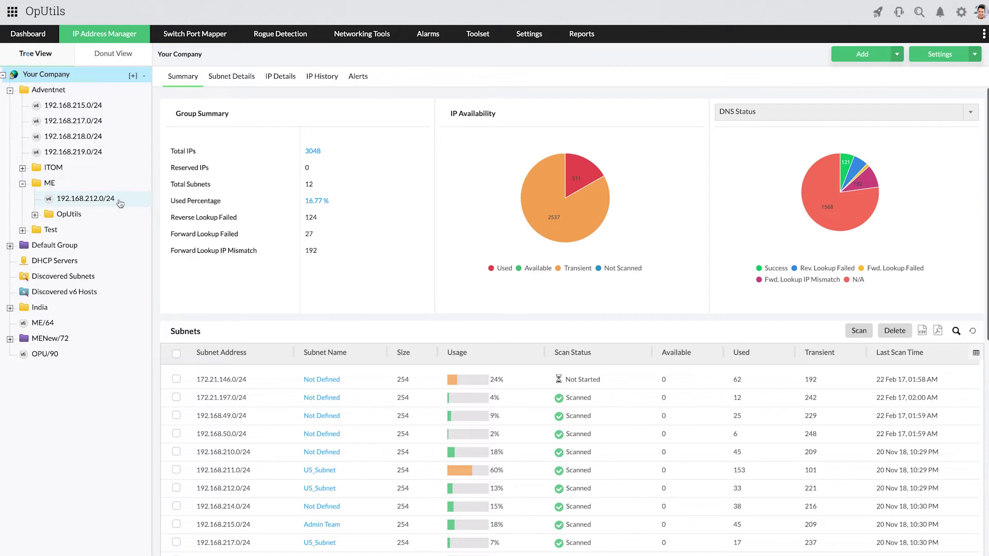
left_click(240, 82)
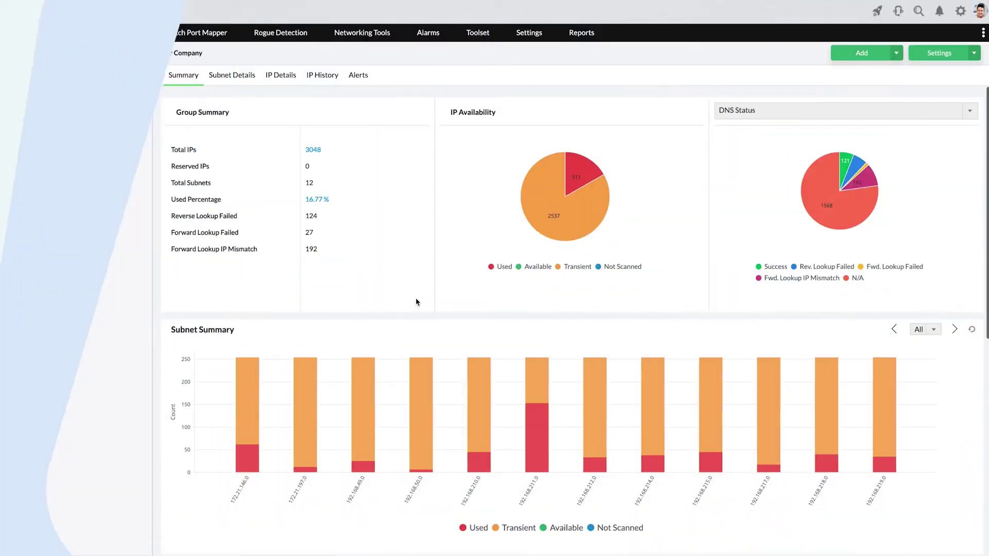
List 192.168.212.0/24's IP addresses sorted by IP->DNS hostname, showing only Used IPs.
left_click(83, 198)
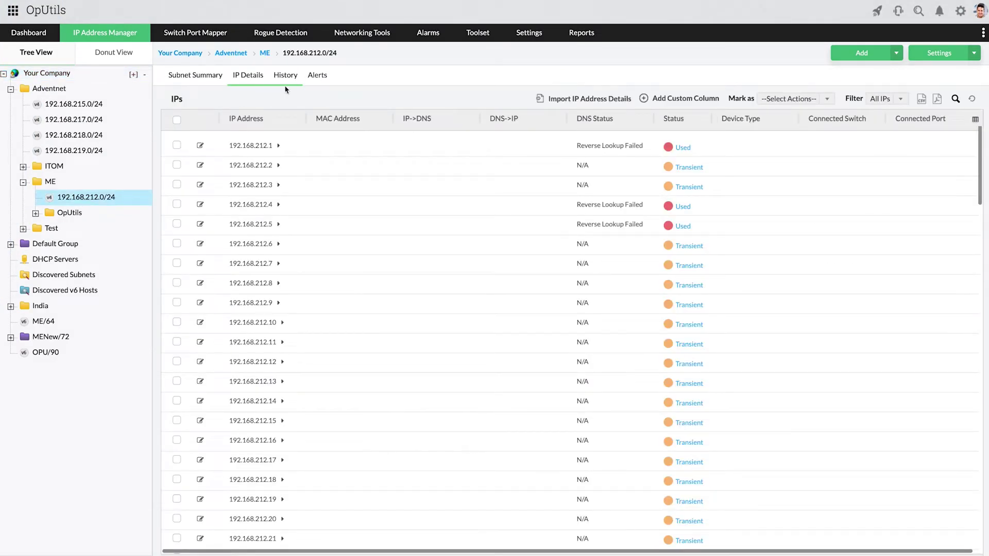
left_click(427, 119)
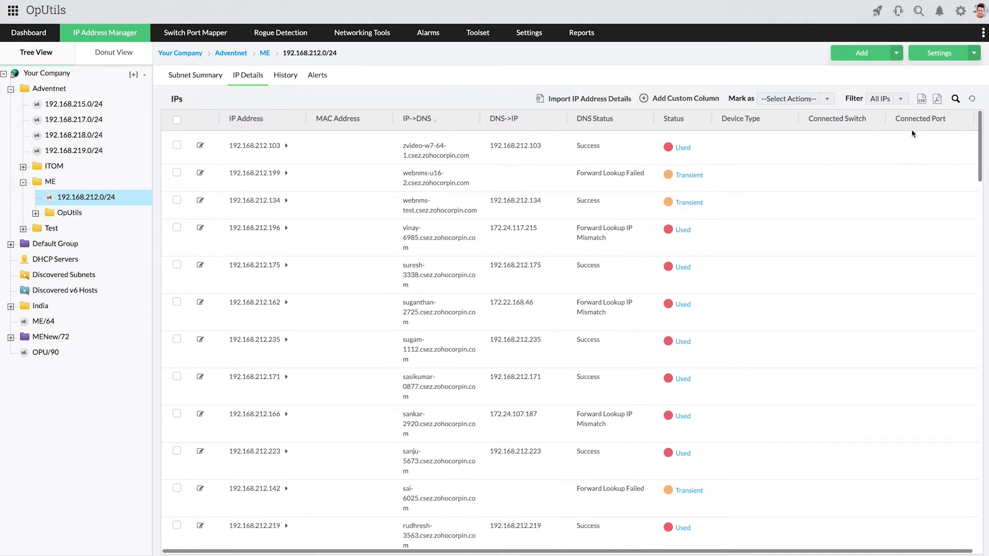
left_click(904, 101)
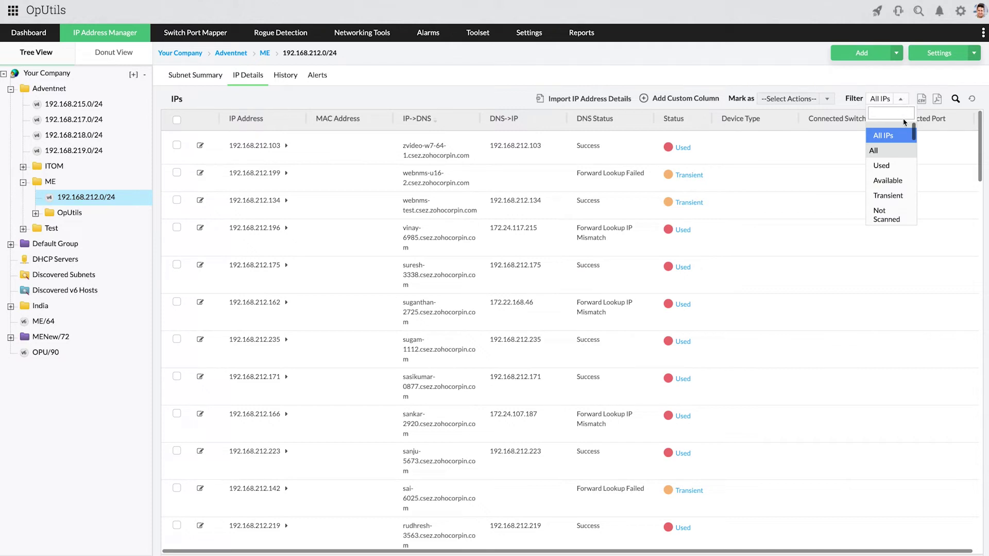
left_click(888, 169)
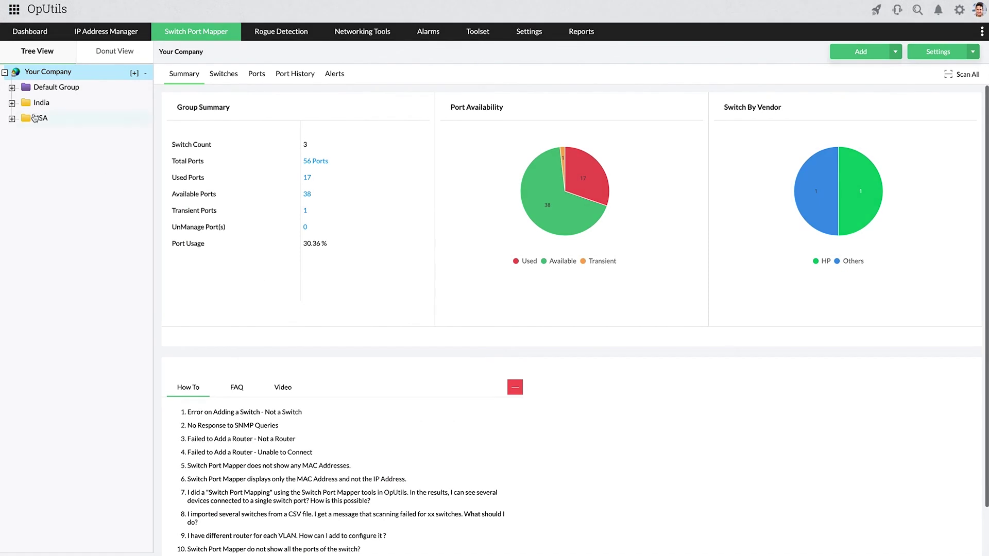
Sort switch 192.168.50.130's ports by connected MAC, then check port A23's multiple MACs.
left_click(12, 103)
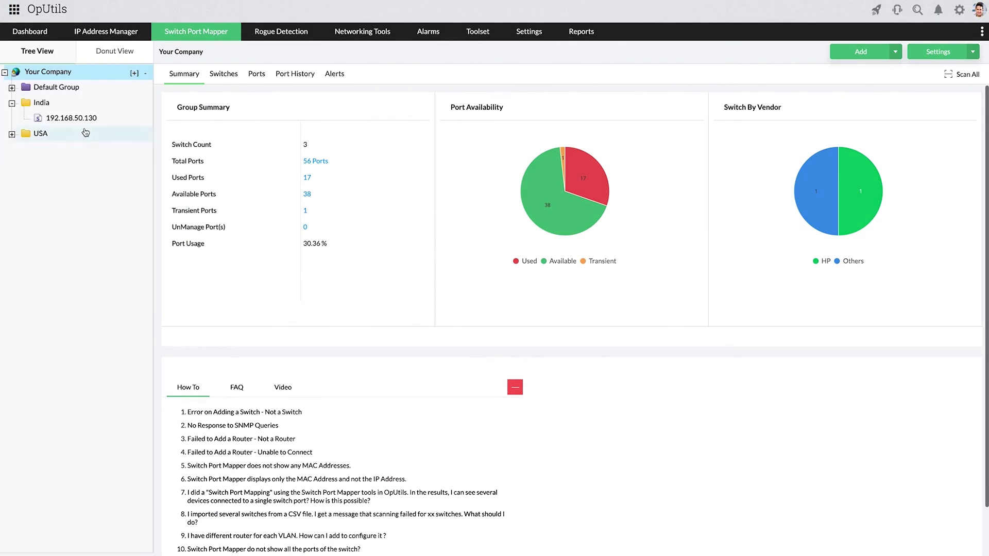
left_click(77, 123)
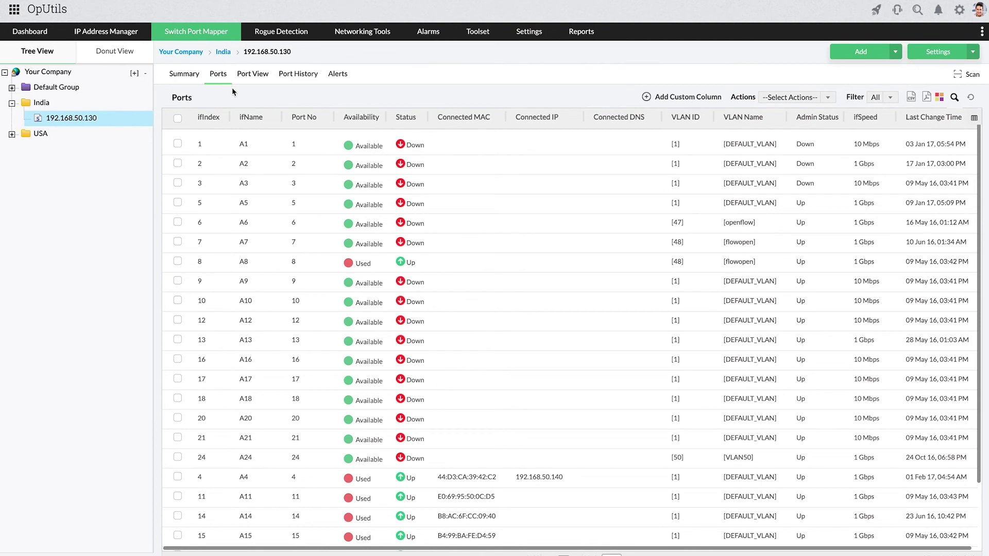
left_click(476, 117)
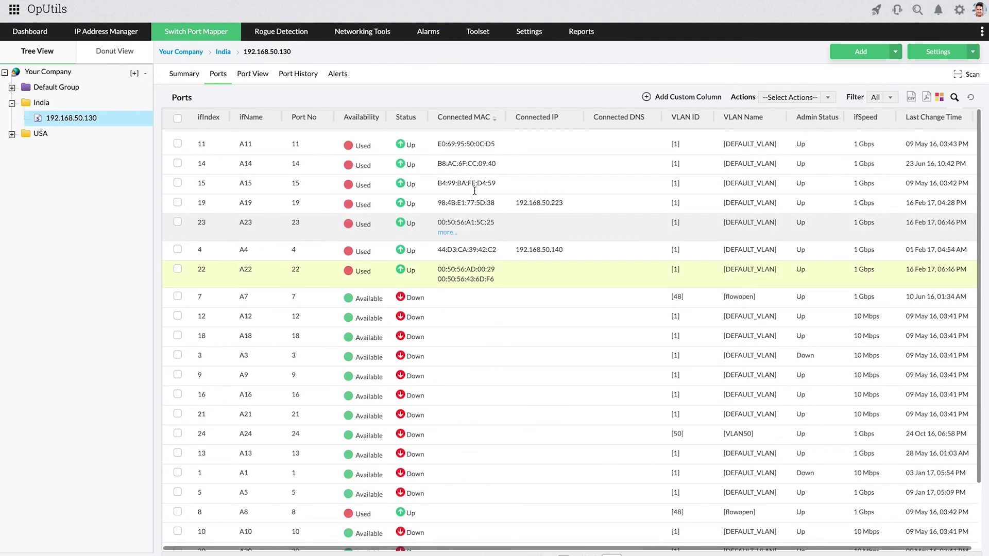
left_click(447, 232)
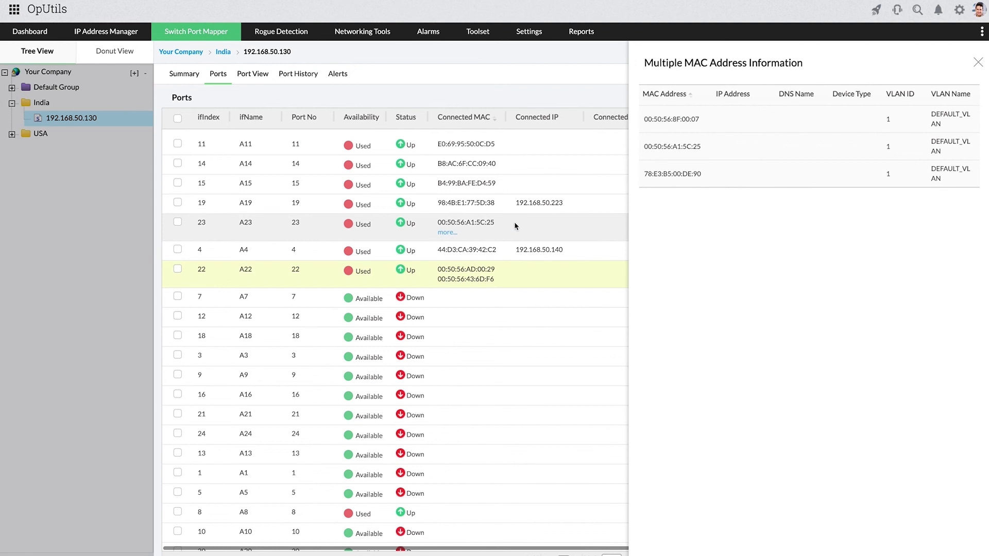
left_click(979, 62)
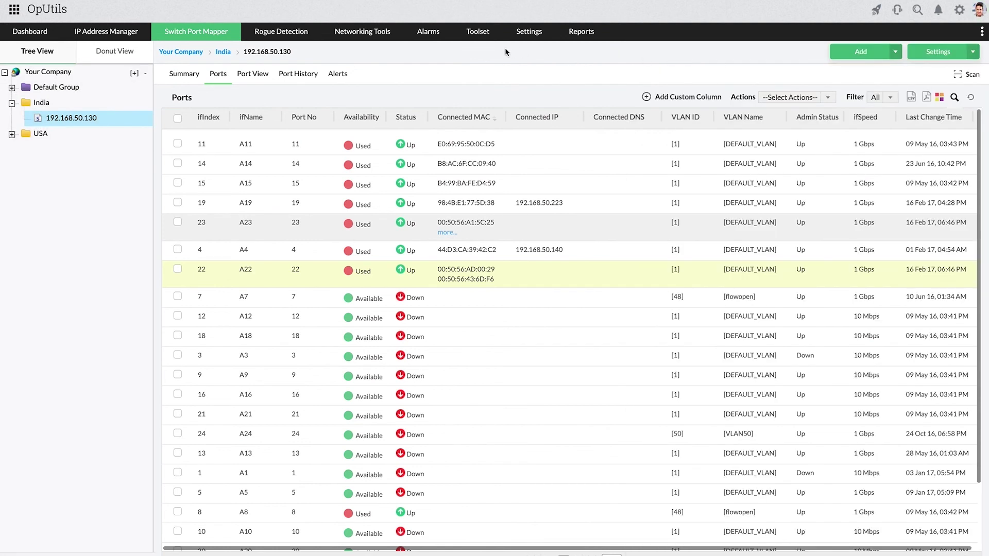
Open the Toolset page listing ping, address monitoring, network monitoring, SNMP and Cisco tools.
left_click(476, 31)
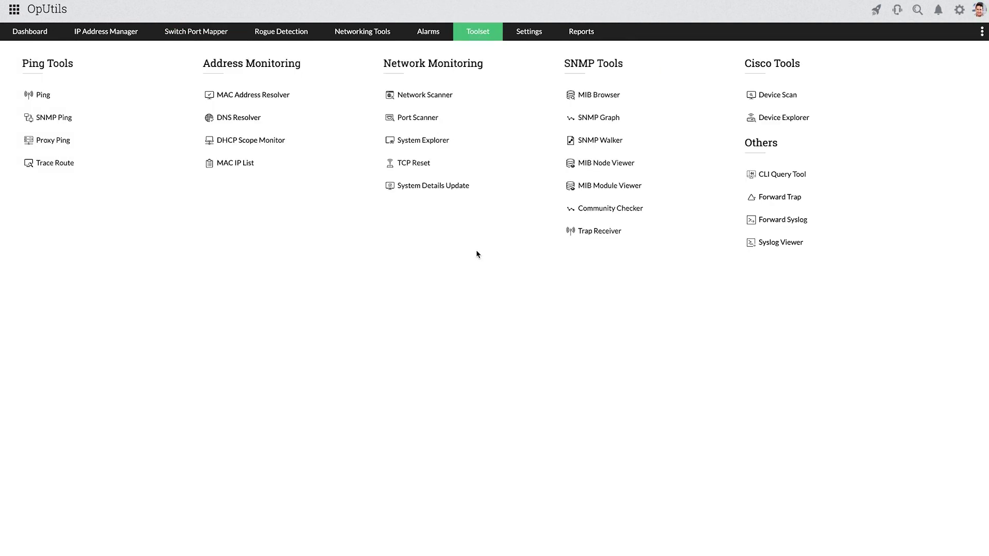